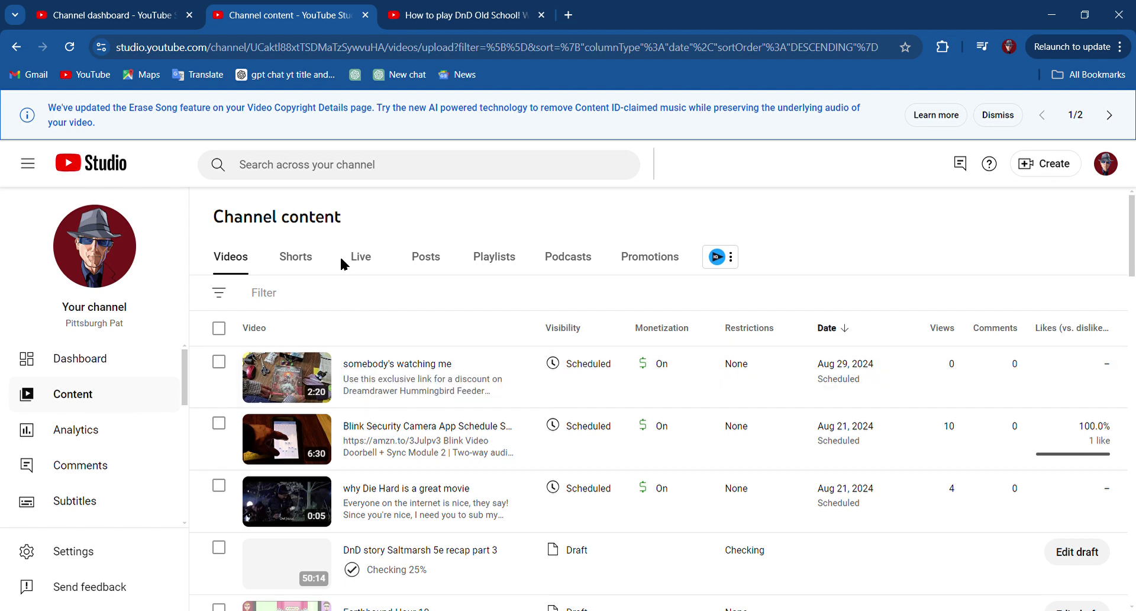
Search the channel for "dolmenwood" and show all matching videos in the channel content list.
{"action": "left_click", "coordinate": [372, 177]}
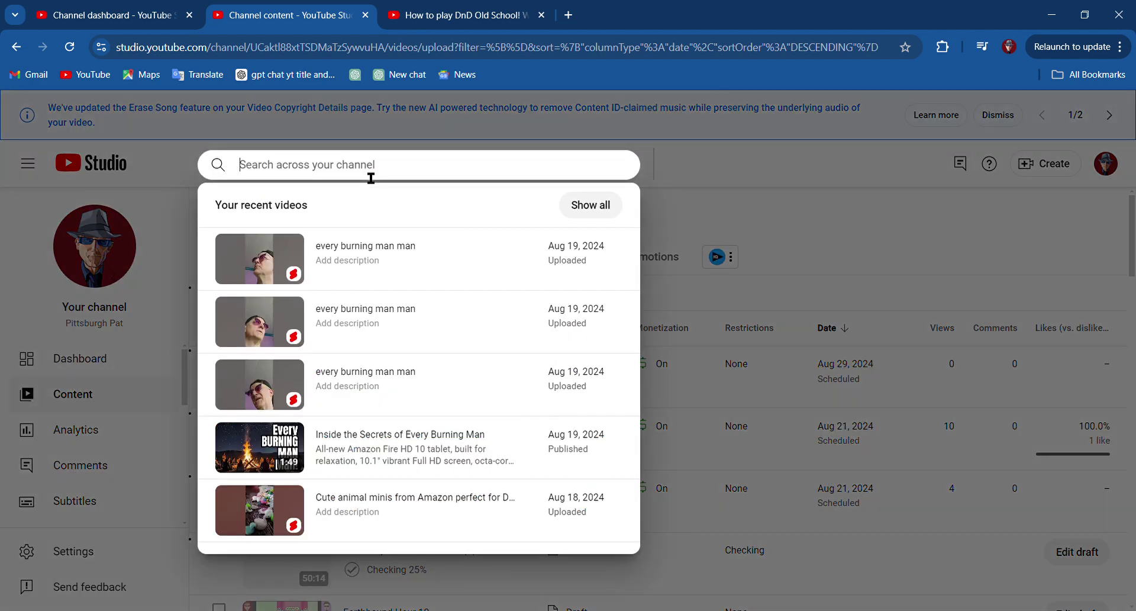
{"action": "type", "text": "dolmen"}
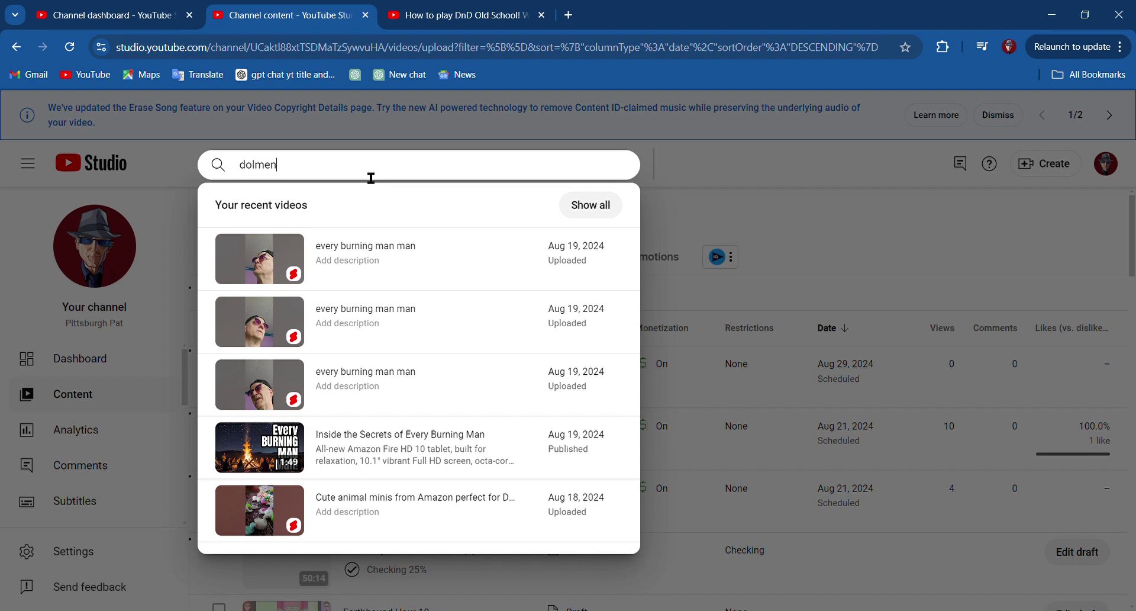
{"action": "type", "text": "wood"}
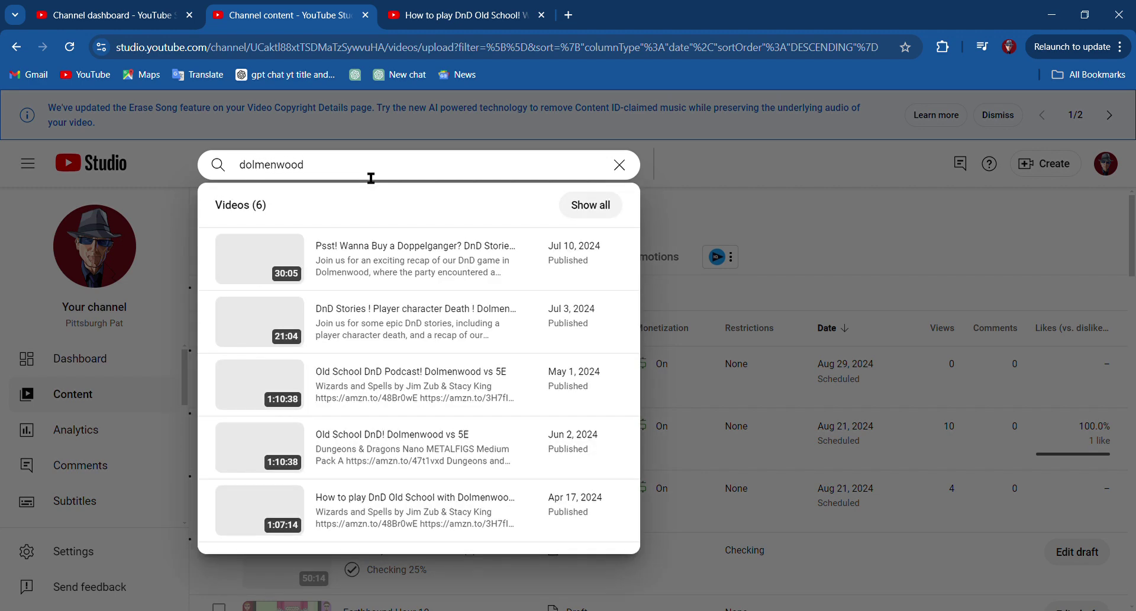
{"action": "left_click", "coordinate": [599, 213]}
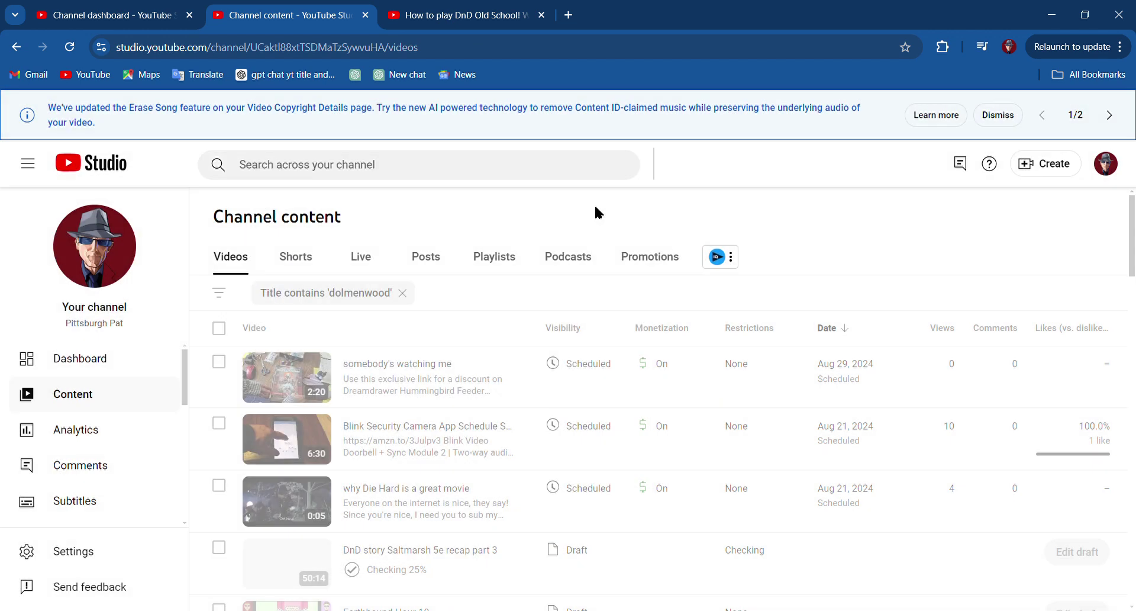
{"action": "scroll", "coordinate": [463, 295], "scroll_direction": "down", "scroll_amount": 4}
{"action": "scroll", "coordinate": [463, 295], "scroll_direction": "up", "scroll_amount": 4}
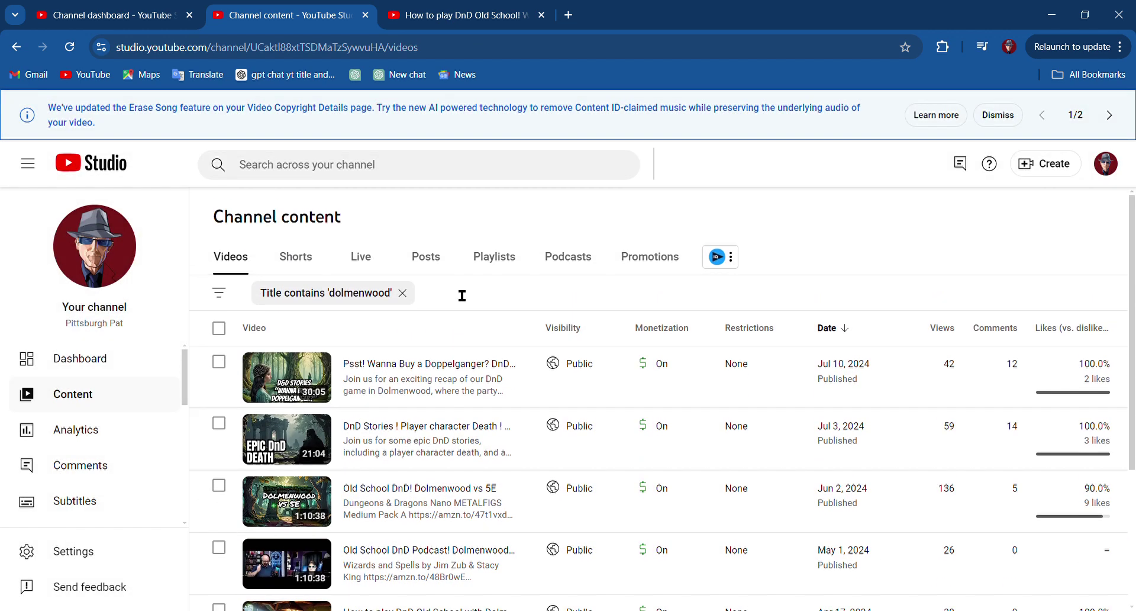
Select all the listed dolmenwood videos and start creating a new playlist for them.
{"action": "left_click", "coordinate": [220, 330]}
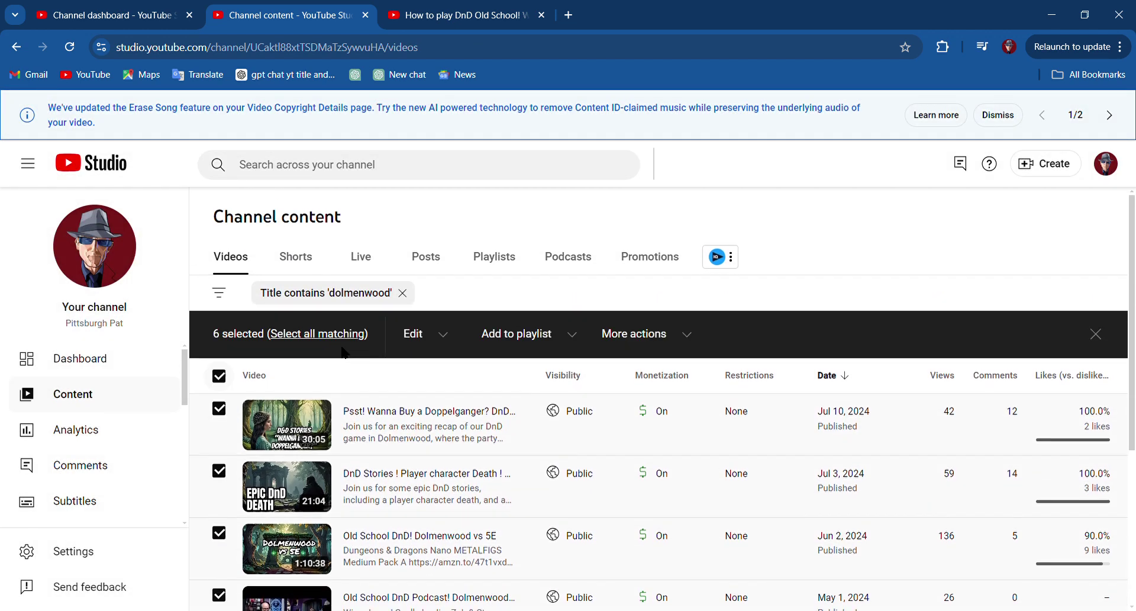
{"action": "scroll", "coordinate": [343, 355], "scroll_direction": "down", "scroll_amount": 5}
{"action": "scroll", "coordinate": [403, 515], "scroll_direction": "up", "scroll_amount": 5}
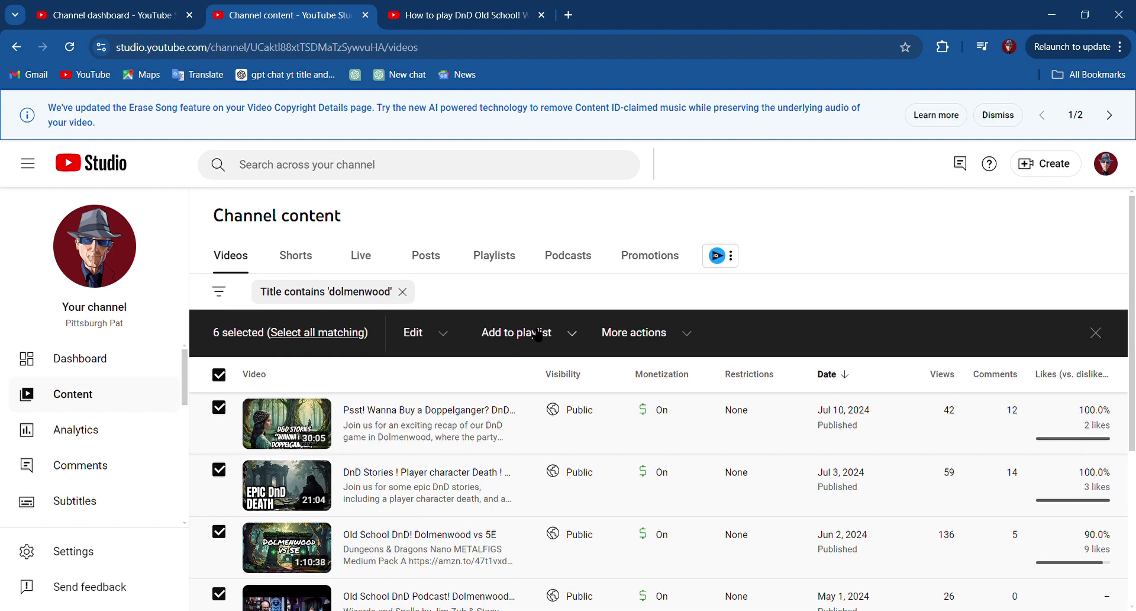
{"action": "left_click", "coordinate": [573, 335]}
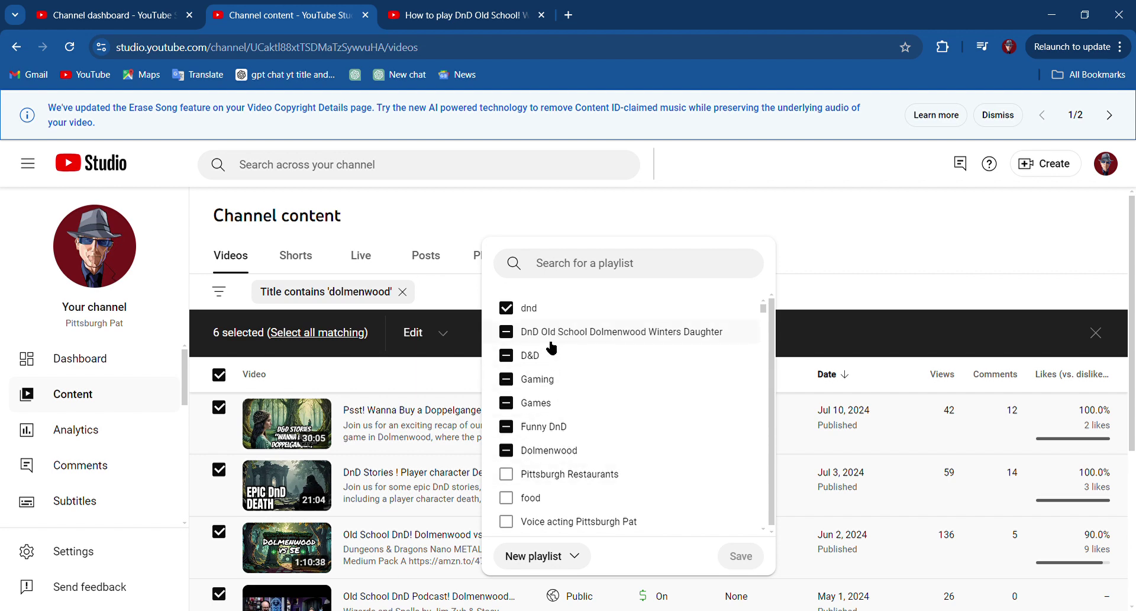
{"action": "left_click", "coordinate": [566, 557]}
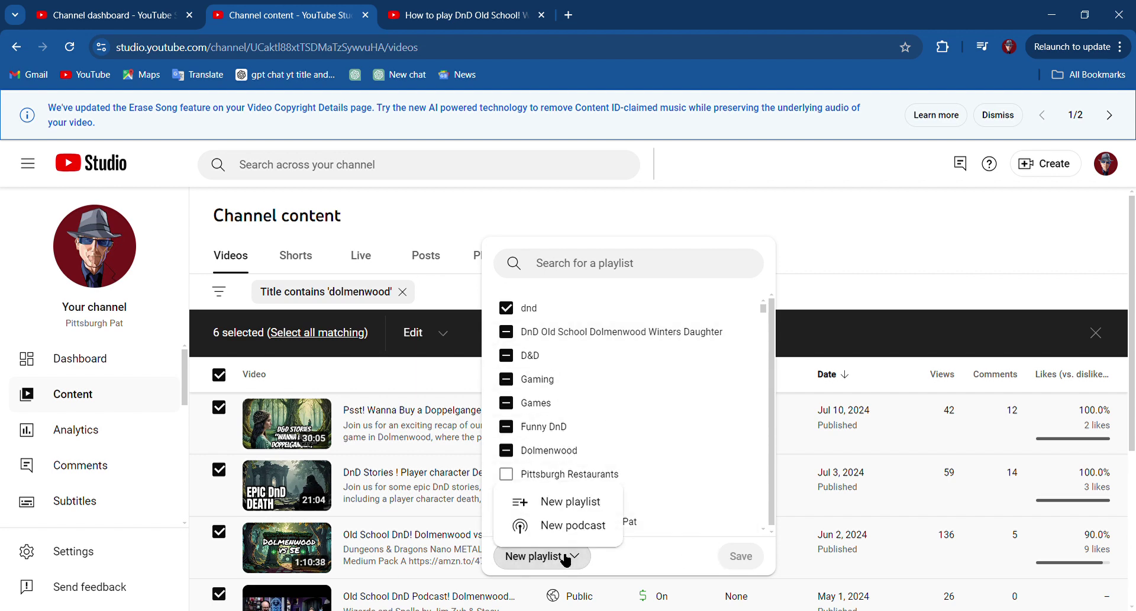
{"action": "left_click", "coordinate": [578, 500]}
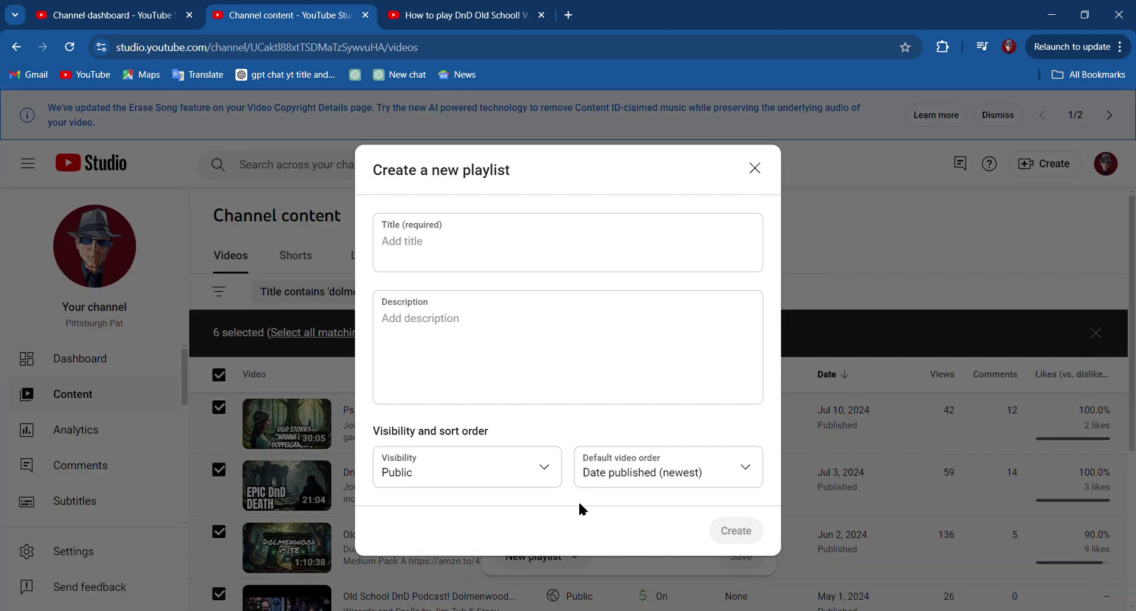
Keep the new playlist's visibility Public and set its default video order to Date published (oldest).
{"action": "left_click", "coordinate": [490, 258]}
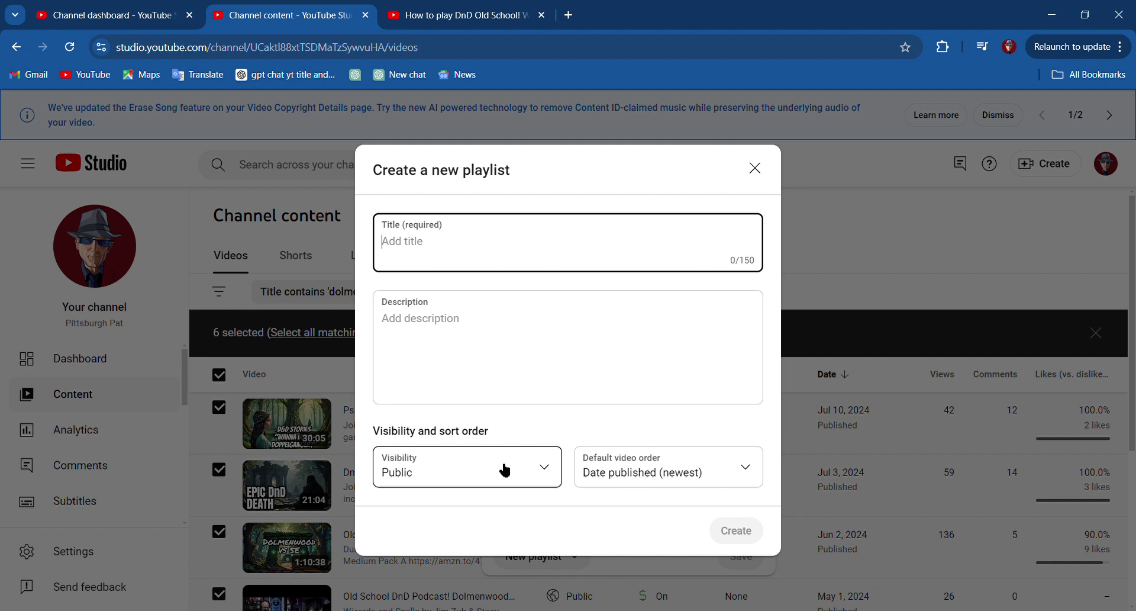
{"action": "left_click", "coordinate": [557, 480]}
{"action": "left_click", "coordinate": [556, 477]}
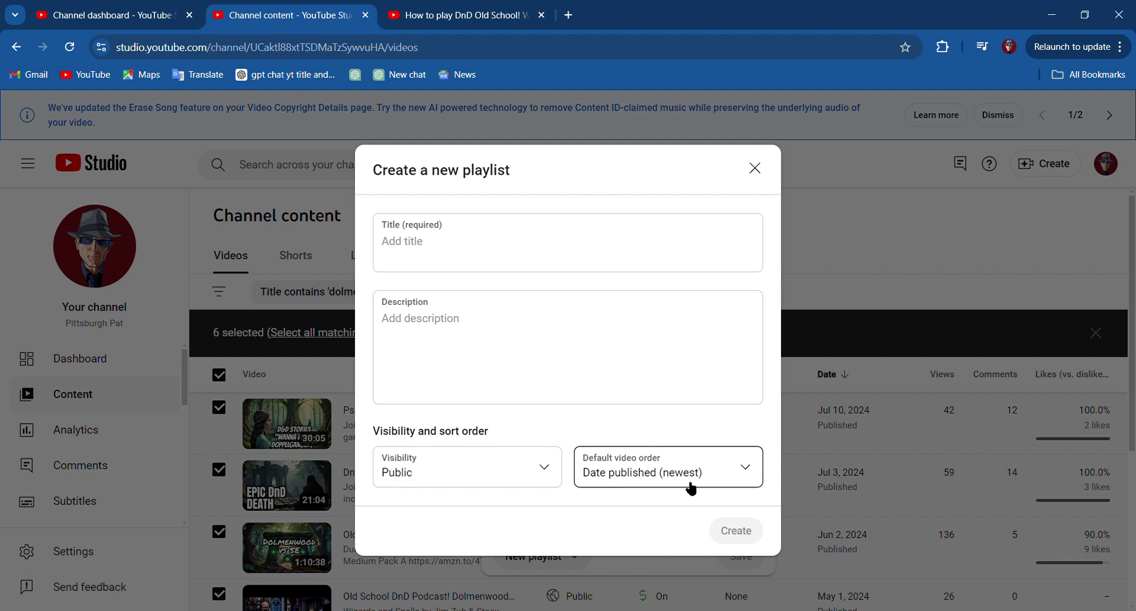
{"action": "left_click", "coordinate": [750, 471]}
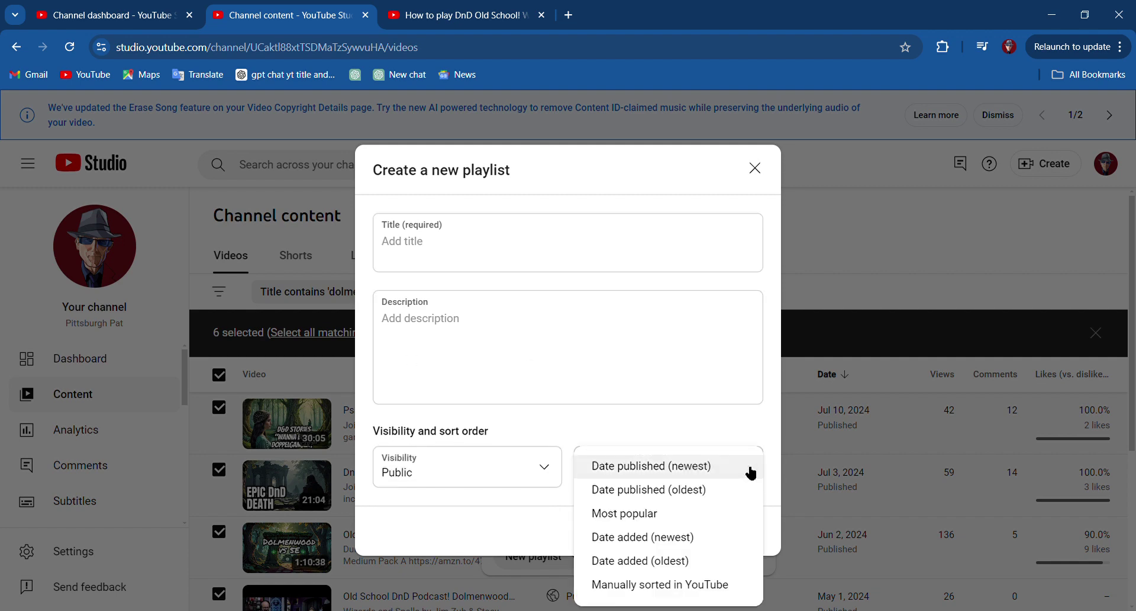
{"action": "left_click", "coordinate": [668, 490]}
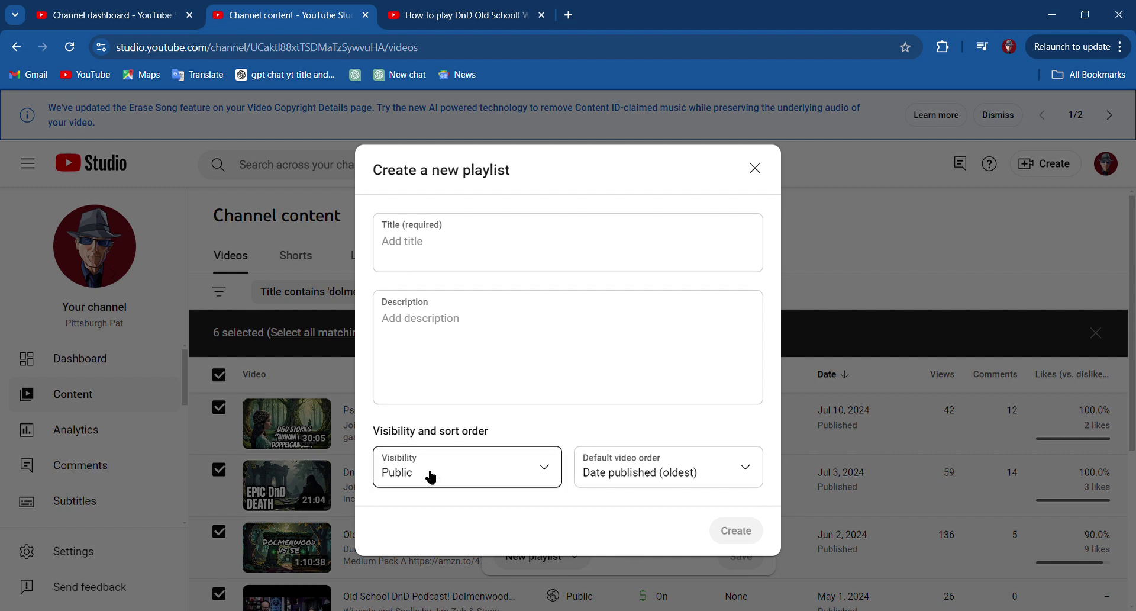
Title the playlist "DnD Winters Daughter Old School Dolmenwood OSR", leave the description empty, and create it.
{"action": "left_click", "coordinate": [453, 257]}
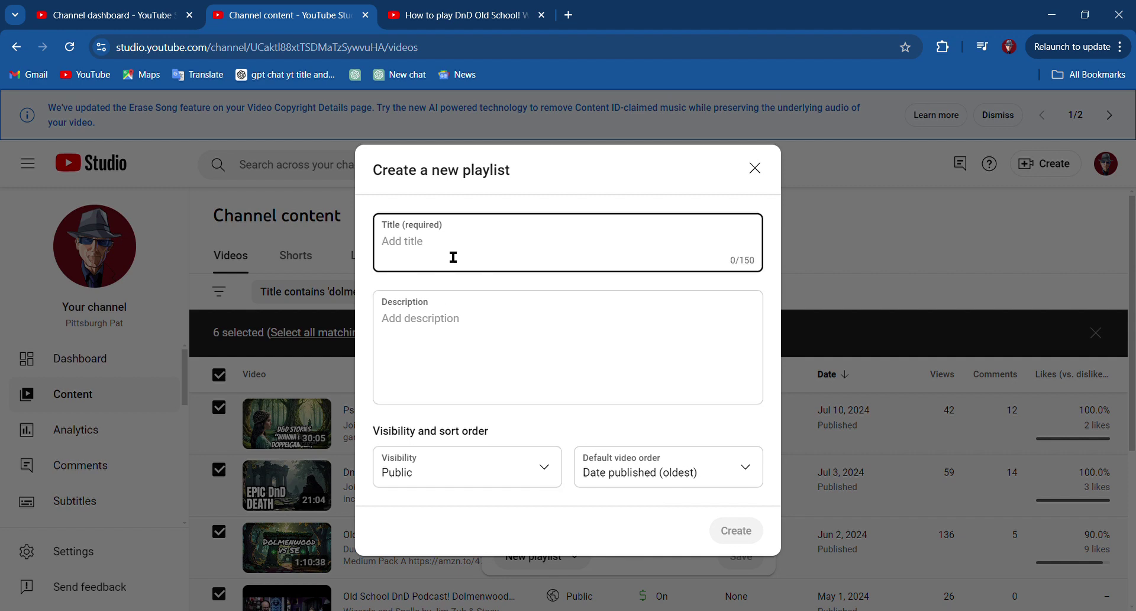
{"action": "type", "text": "Winter"}
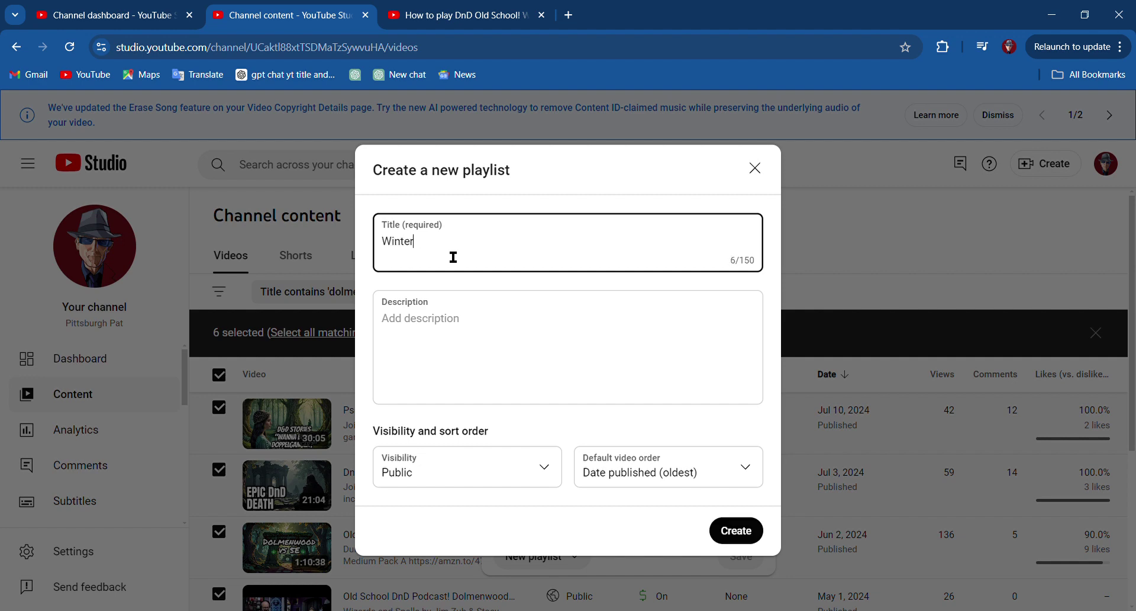
{"action": "type", "text": "s Daughter"}
{"action": "key", "text": "Home"}
{"action": "type", "text": "DnD"}
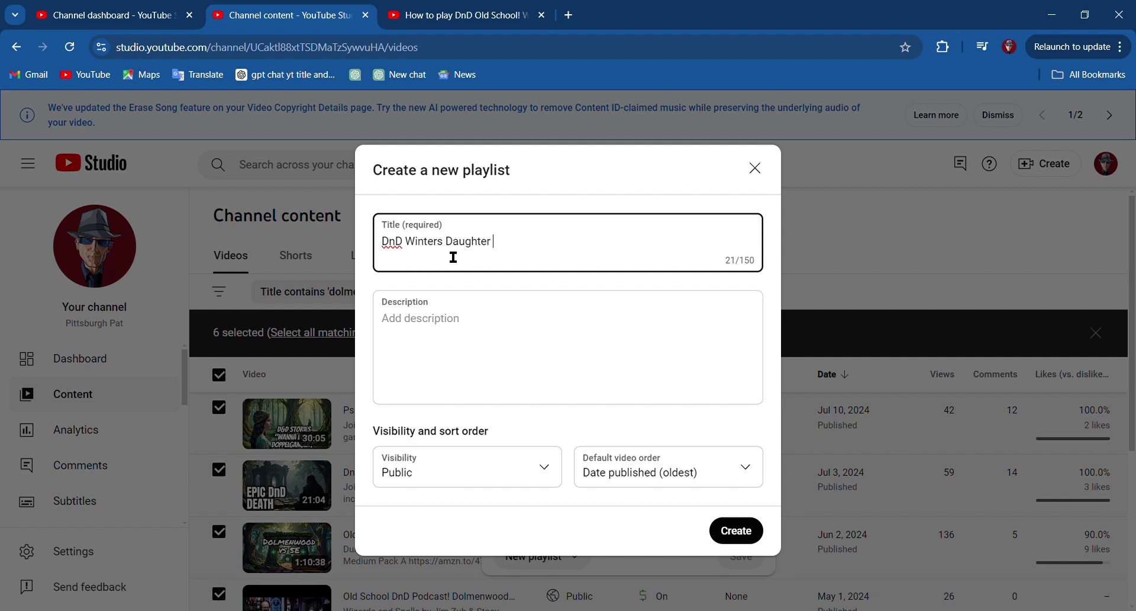
{"action": "type", "text": "Old School Dolmenwood"}
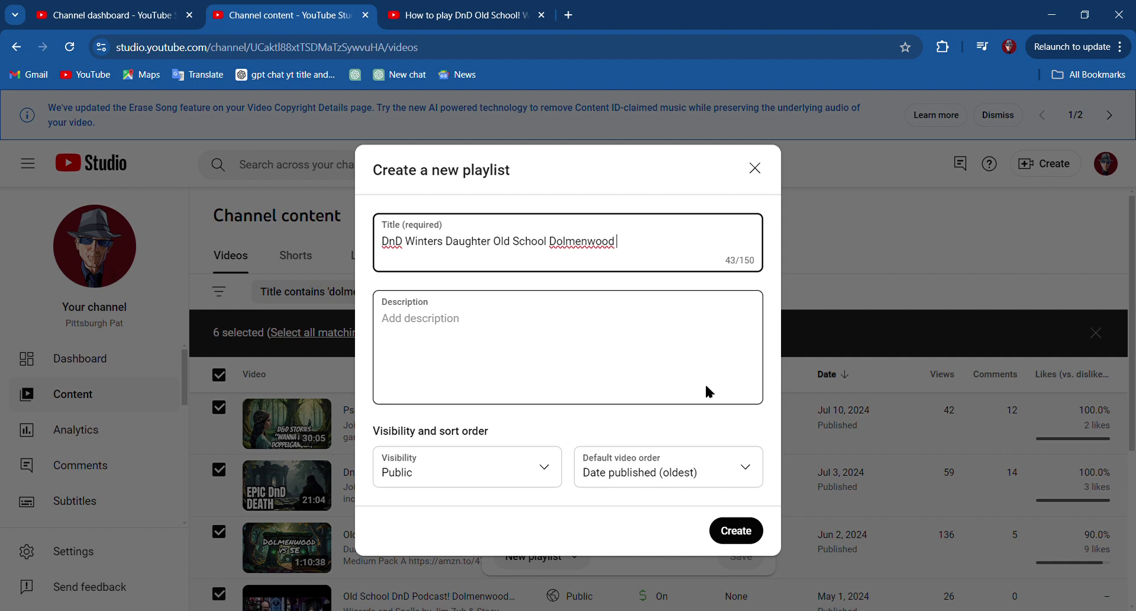
{"action": "type", "text": "OSR"}
{"action": "left_click", "coordinate": [694, 387]}
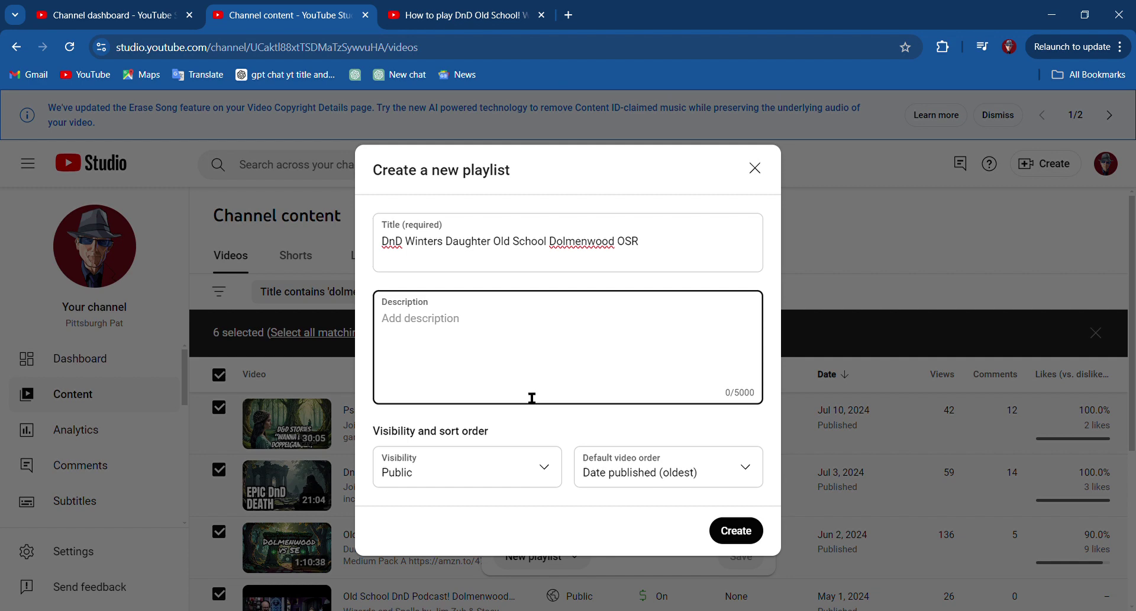
{"action": "left_click", "coordinate": [735, 533]}
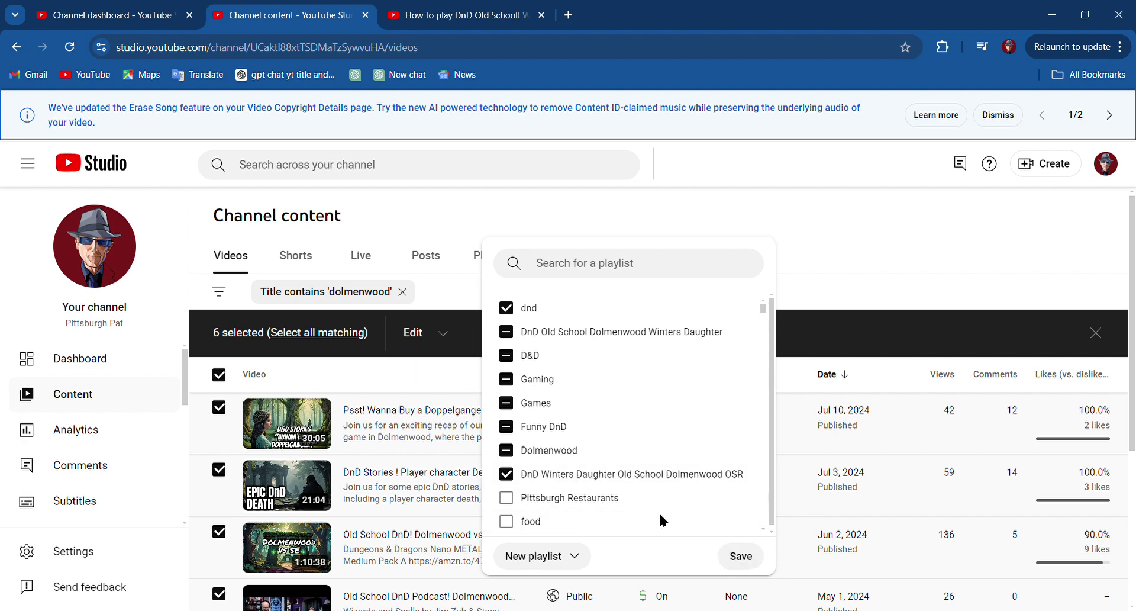
Create a second playlist titled "DnD Story" for the selected videos and save the playlist assignments.
{"action": "scroll", "coordinate": [640, 490], "scroll_direction": "down", "scroll_amount": 5}
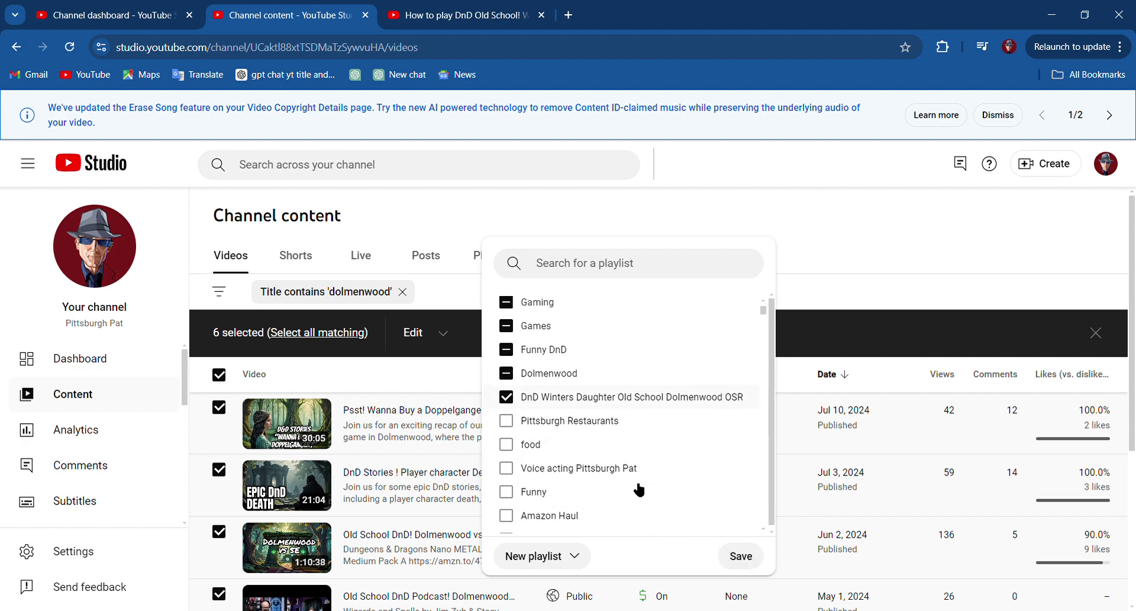
{"action": "scroll", "coordinate": [640, 489], "scroll_direction": "down", "scroll_amount": 5}
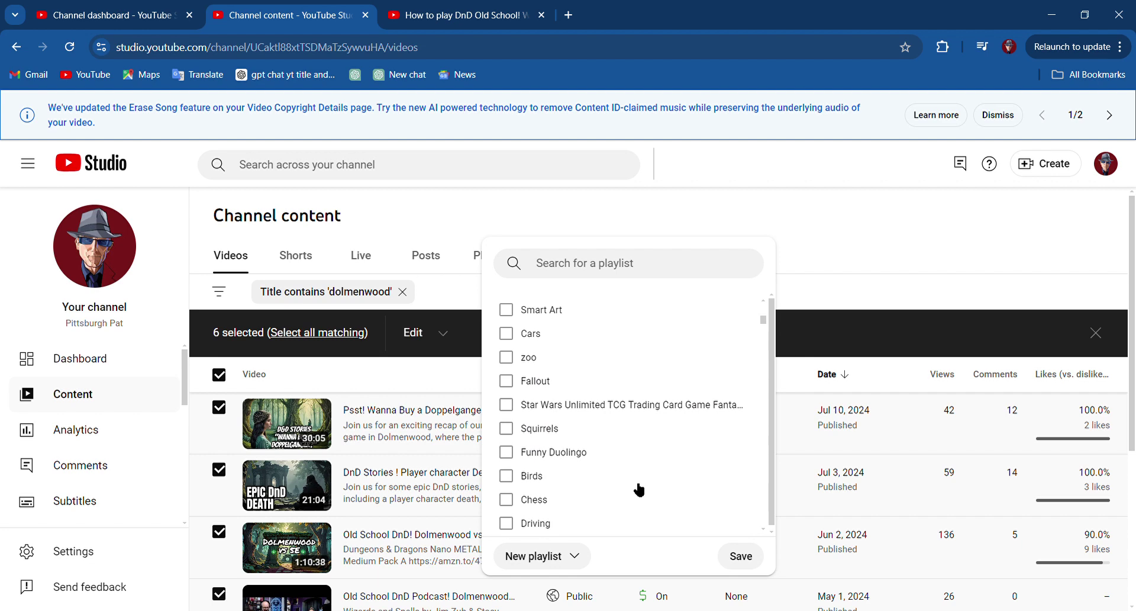
{"action": "scroll", "coordinate": [638, 489], "scroll_direction": "down", "scroll_amount": 7}
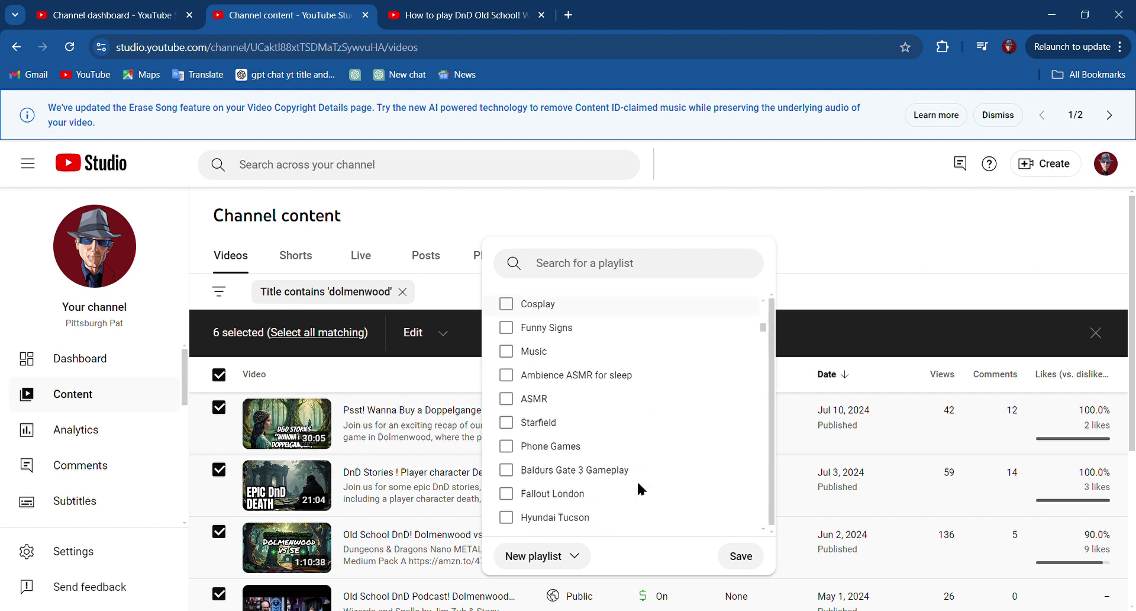
{"action": "scroll", "coordinate": [644, 489], "scroll_direction": "down", "scroll_amount": 8}
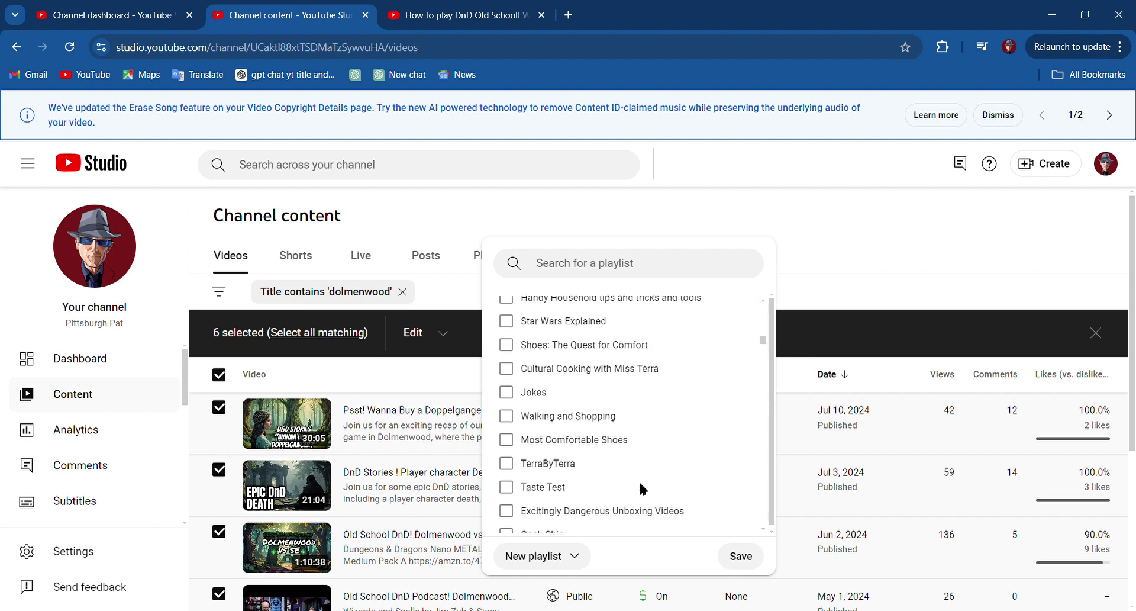
{"action": "scroll", "coordinate": [647, 489], "scroll_direction": "down", "scroll_amount": 4}
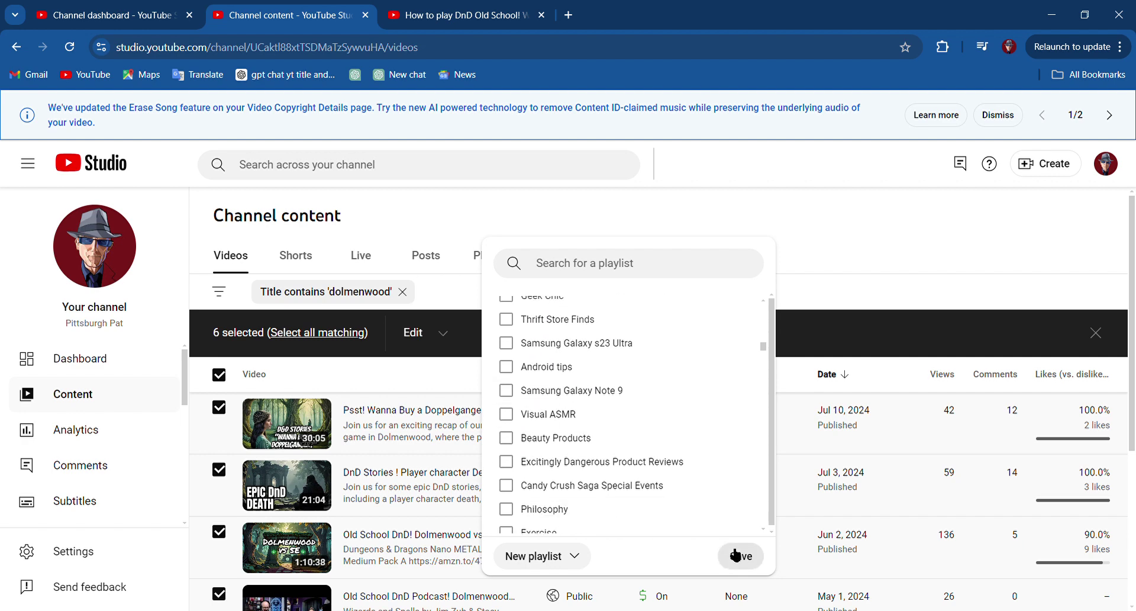
{"action": "left_click", "coordinate": [573, 558]}
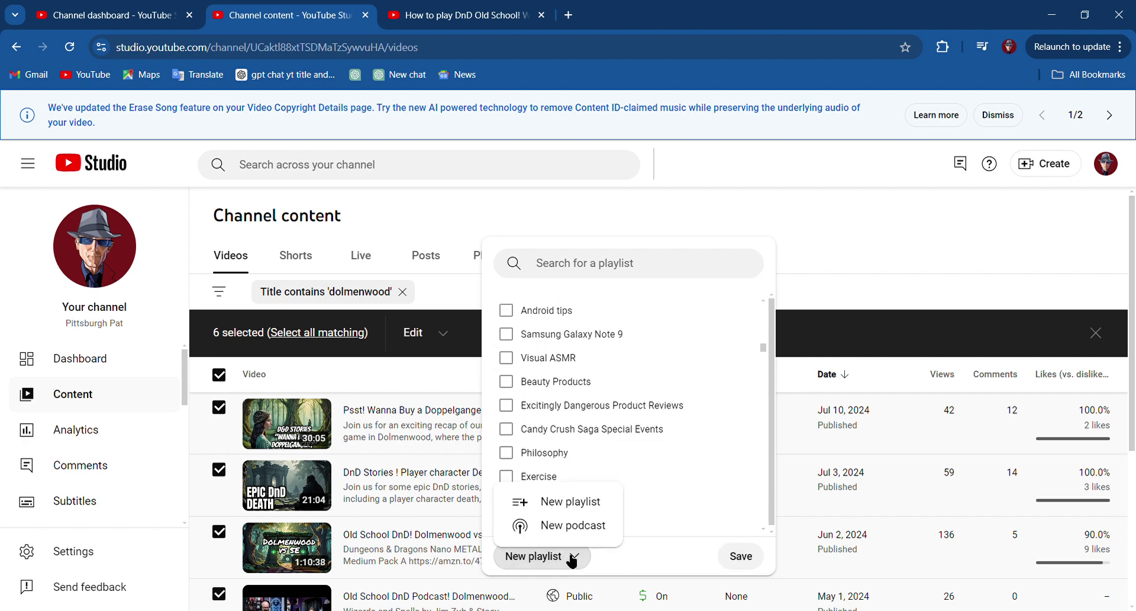
{"action": "left_click", "coordinate": [585, 501]}
{"action": "left_click", "coordinate": [467, 255]}
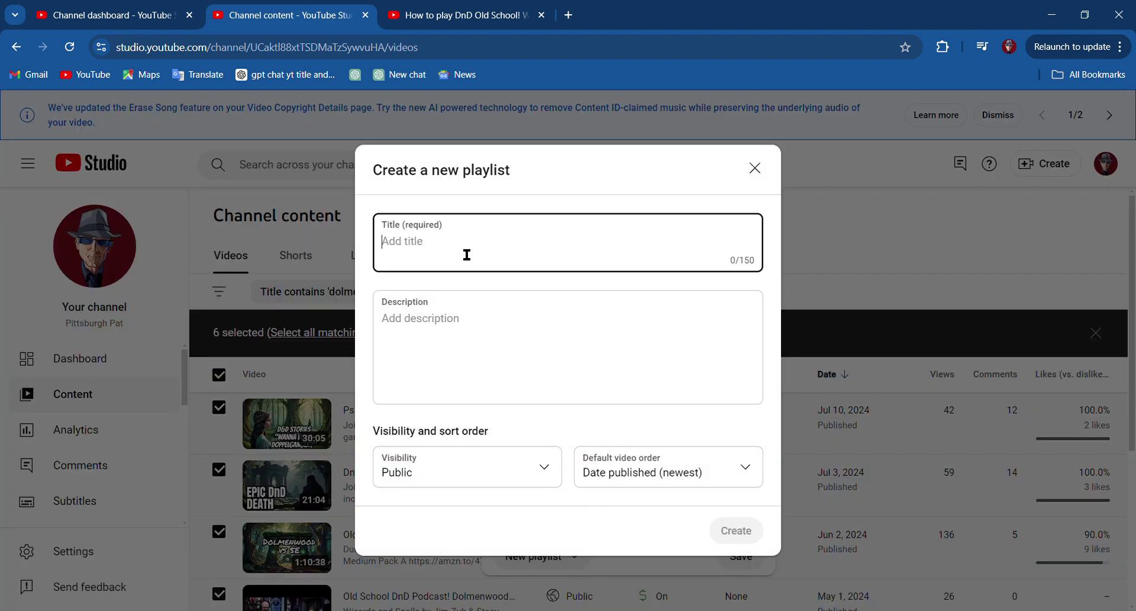
{"action": "type", "text": "DnD"}
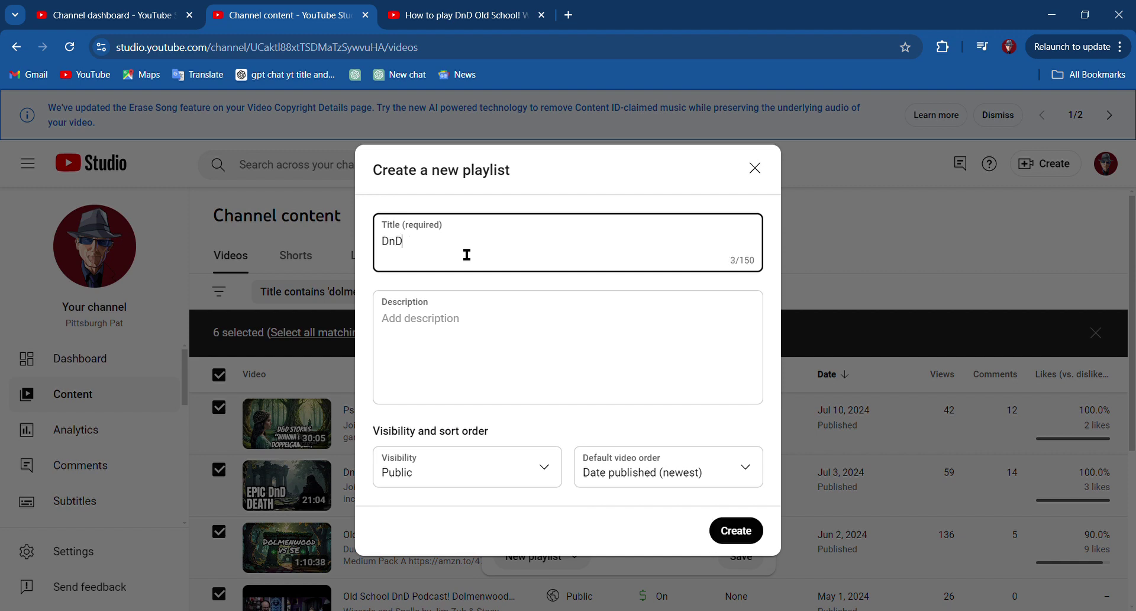
{"action": "type", "text": " Story"}
{"action": "left_click", "coordinate": [728, 546]}
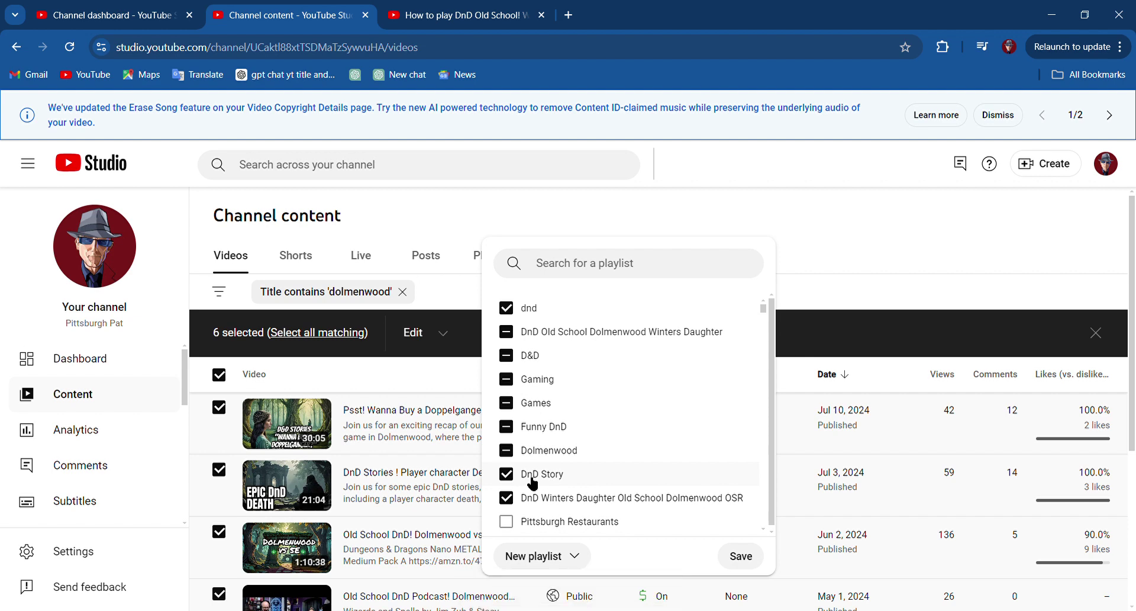
{"action": "left_click", "coordinate": [741, 558]}
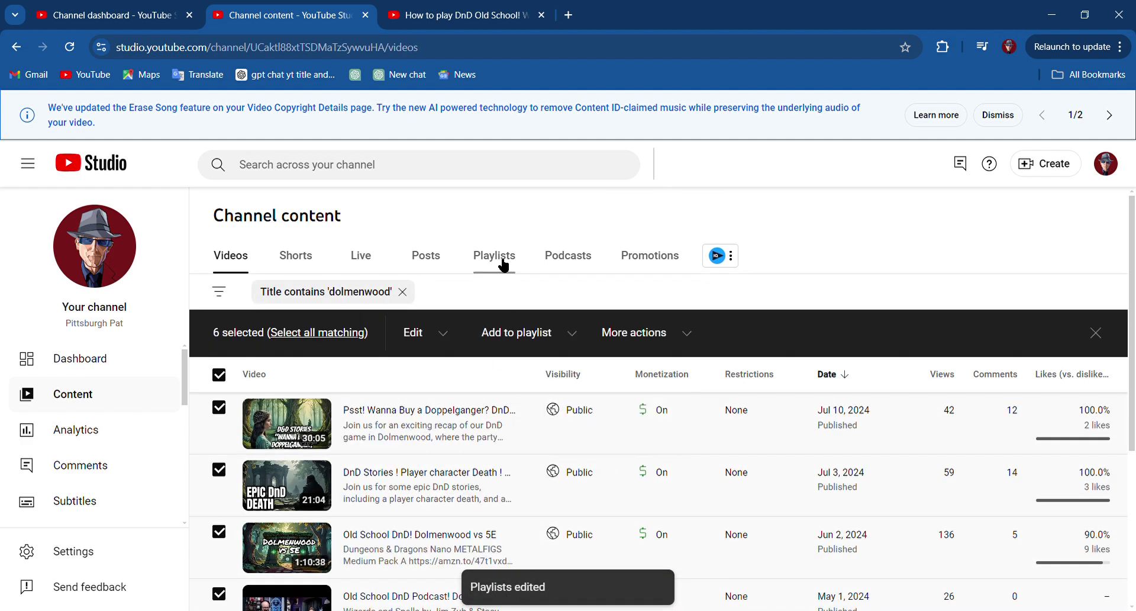
Open the details of the "DnD Winters Daughter Old School Dolmenwood OSR" playlist from the channel's playlists.
{"action": "left_click", "coordinate": [502, 261]}
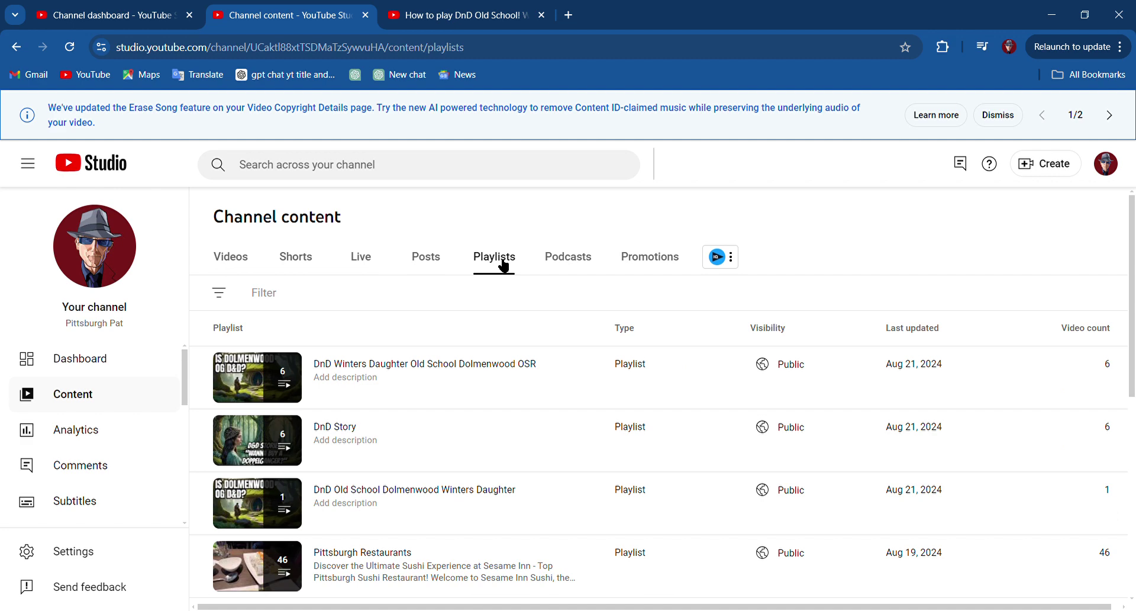
{"action": "mouse_move", "coordinate": [464, 391]}
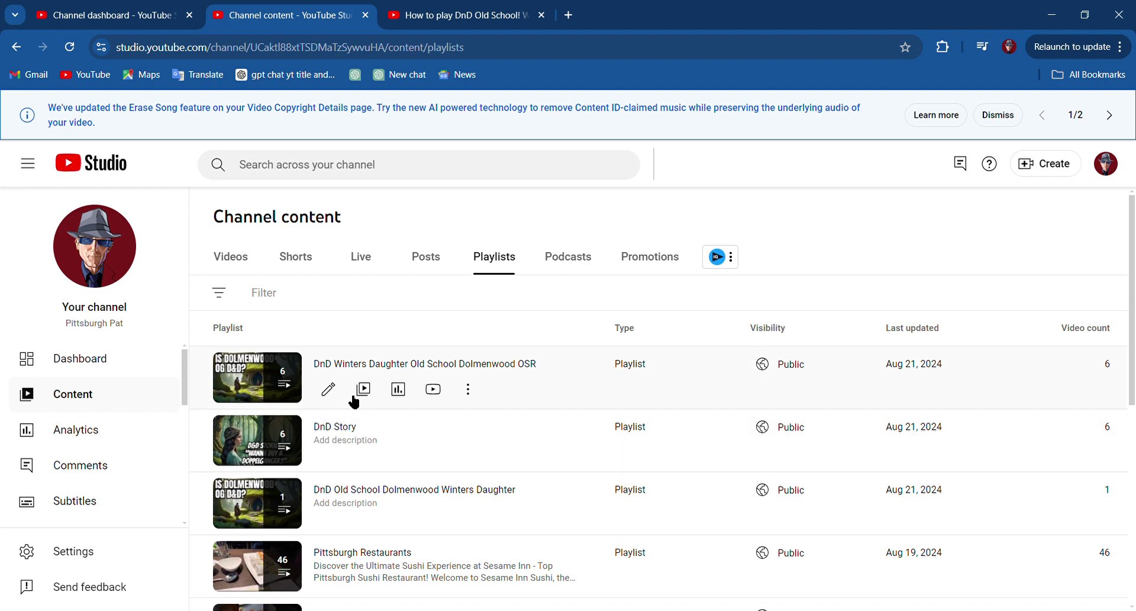
{"action": "left_click", "coordinate": [335, 395]}
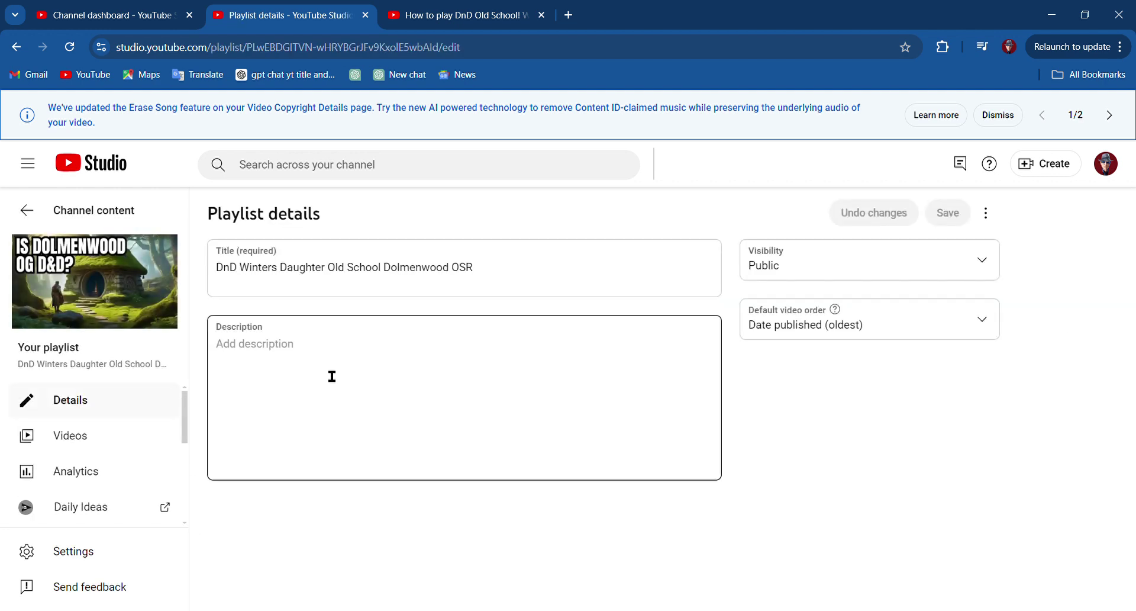
Examine the playlist's default video order and visibility choices without changing them, and return to the channel's playlists.
{"action": "left_click", "coordinate": [984, 322]}
{"action": "left_click", "coordinate": [1075, 338]}
{"action": "scroll", "coordinate": [166, 477], "scroll_direction": "down", "scroll_amount": 3}
{"action": "scroll", "coordinate": [140, 478], "scroll_direction": "up", "scroll_amount": 3}
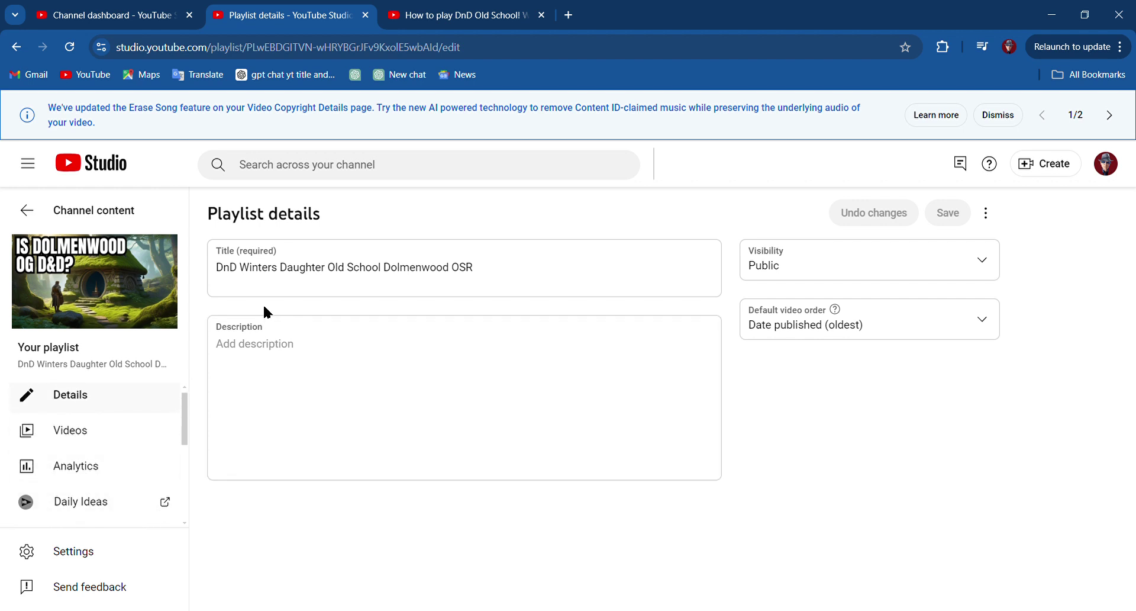
{"action": "left_click", "coordinate": [988, 267]}
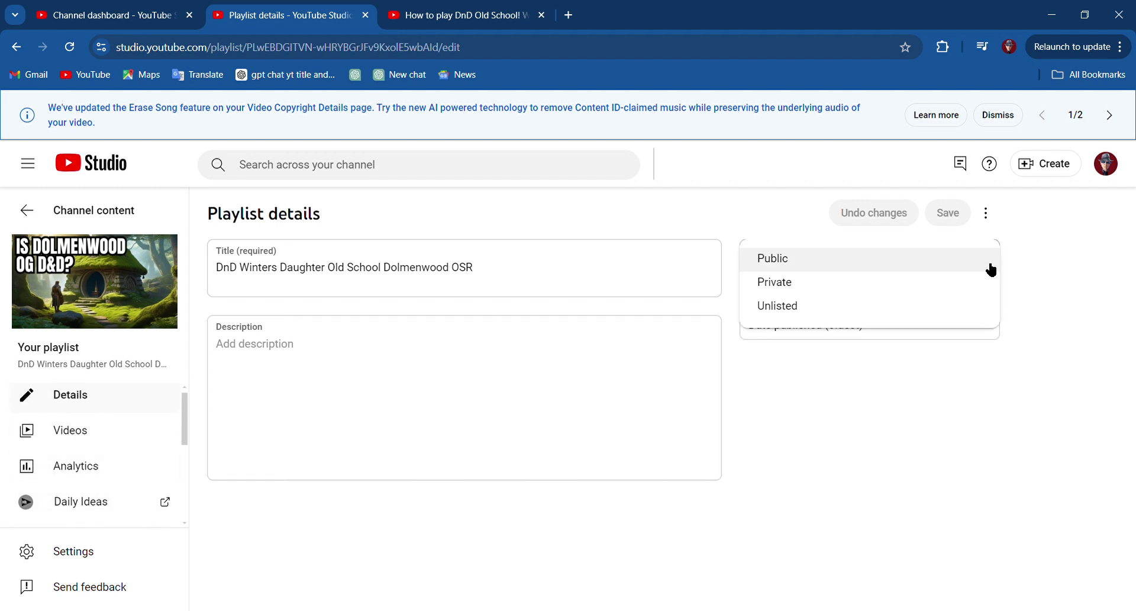
{"action": "left_click", "coordinate": [1014, 263]}
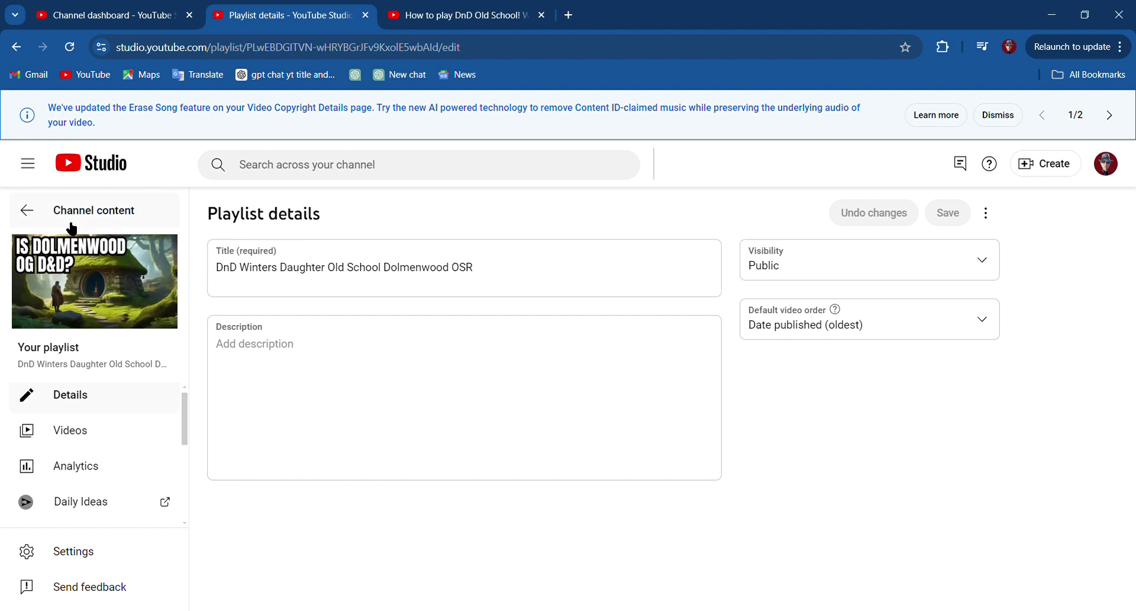
{"action": "left_click", "coordinate": [40, 217]}
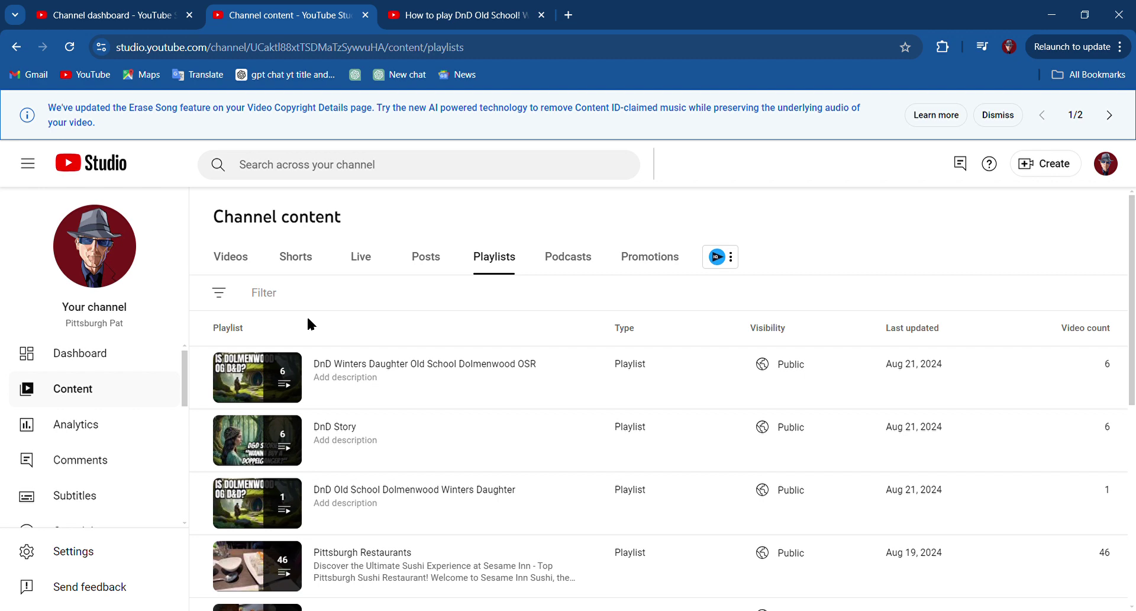
{"action": "scroll", "coordinate": [463, 408], "scroll_direction": "down", "scroll_amount": 2}
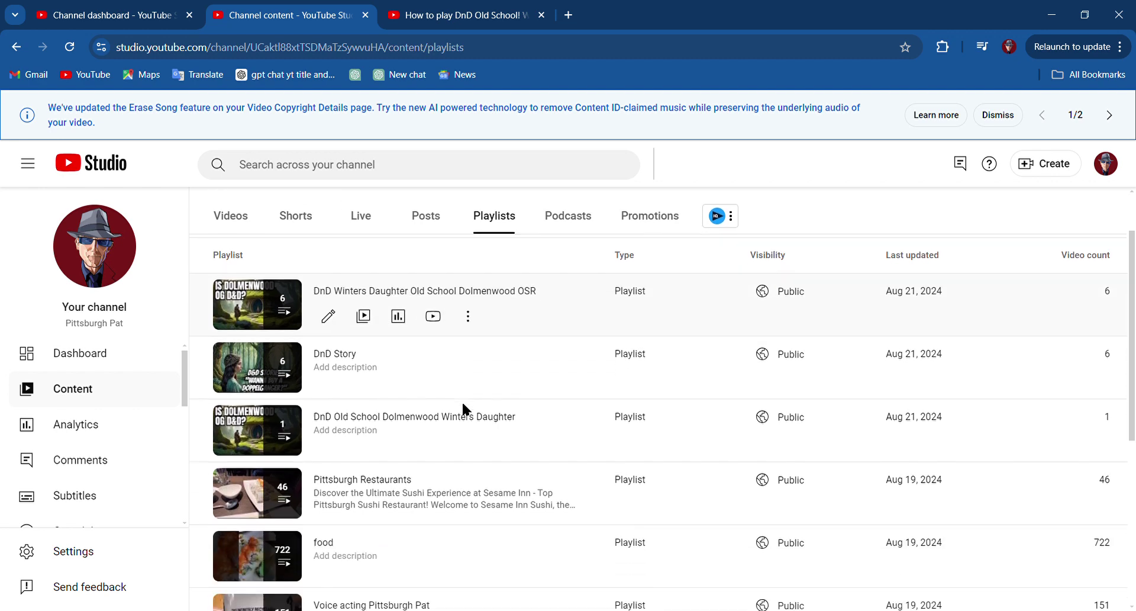